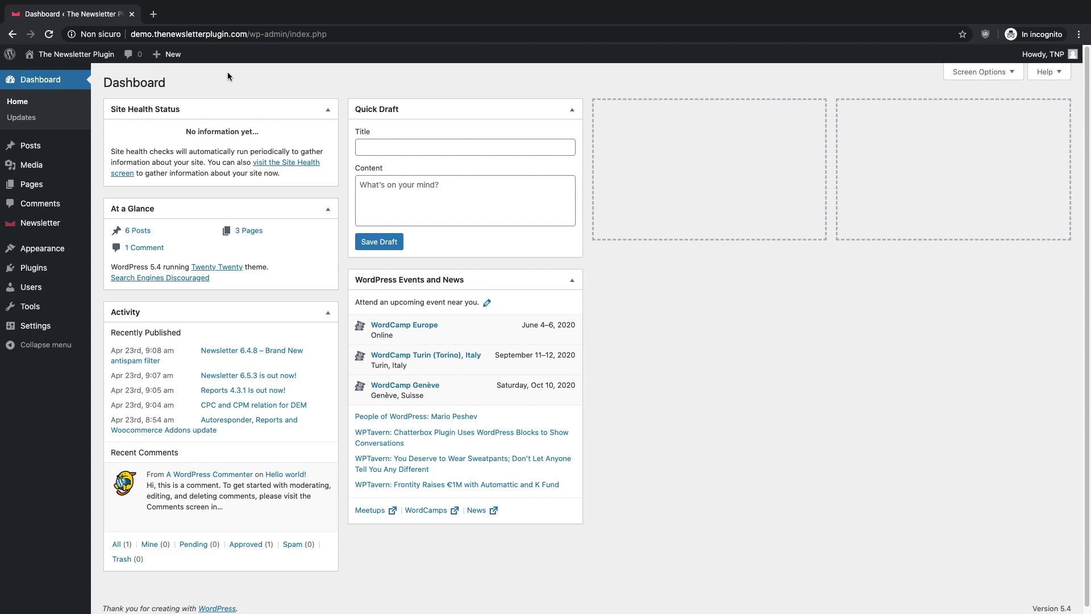
- From the WordPress sidebar, go to Newsletter and choose Create newsletter under NEWSLETTERS
left_click(62, 225)
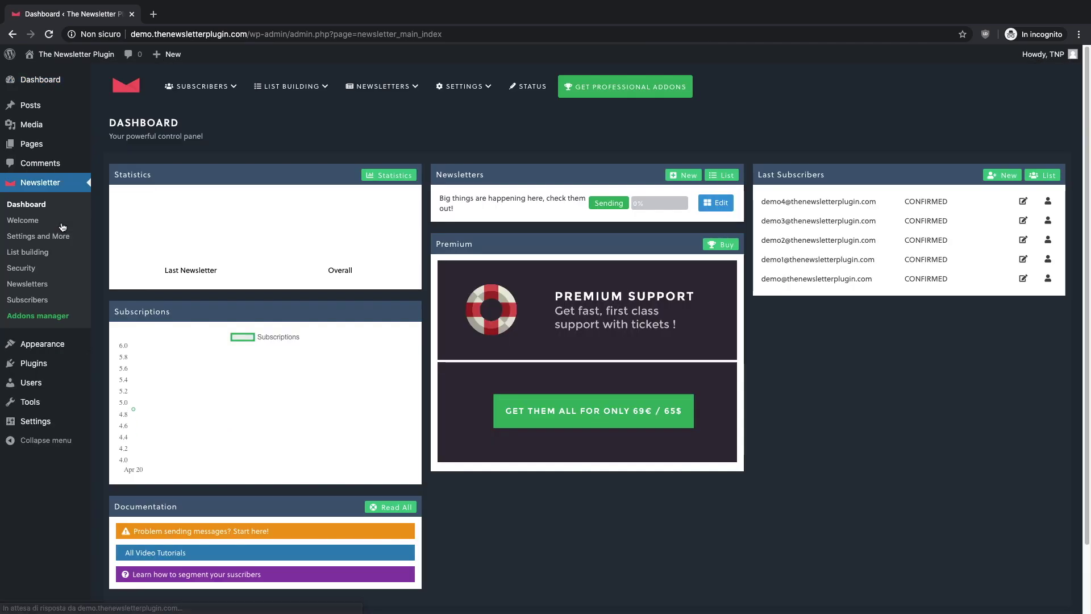
left_click(375, 86)
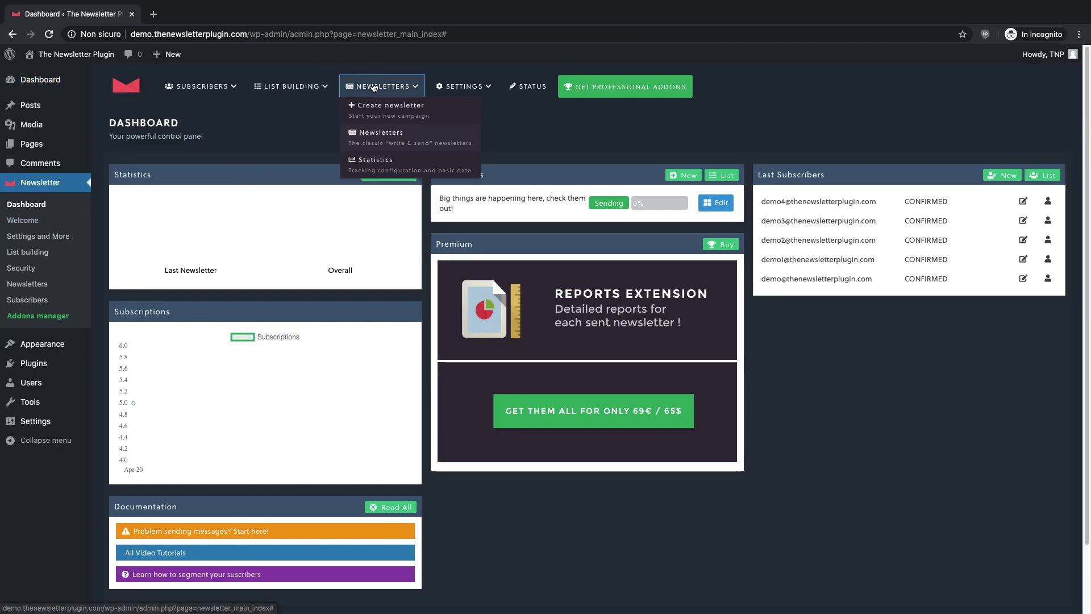
left_click(377, 119)
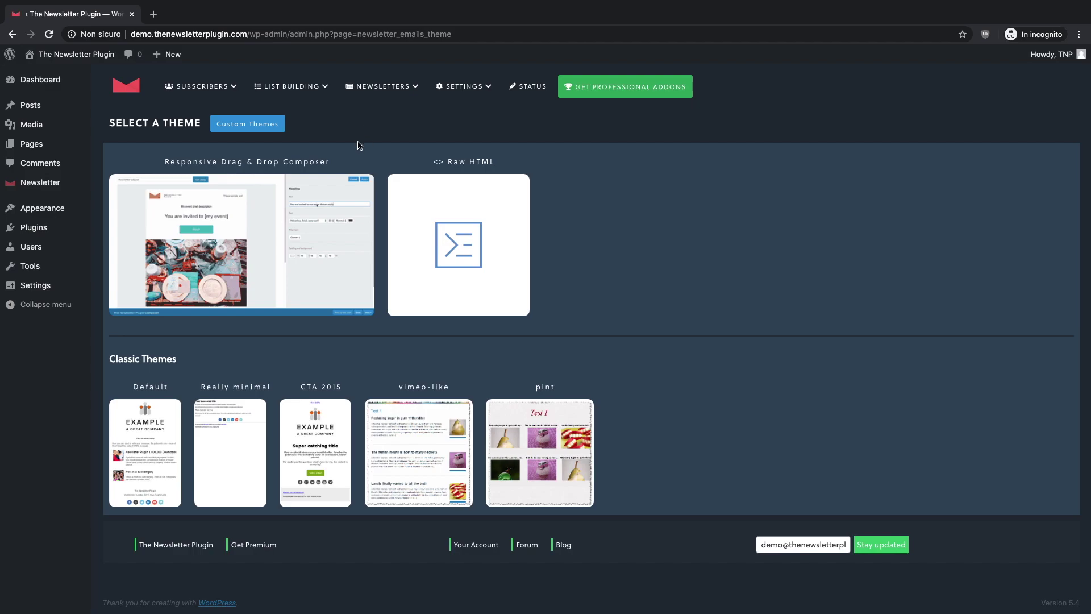
- Choose the Responsive Drag & Drop Composer theme with the 'Start with an empty project' preset
left_click(332, 198)
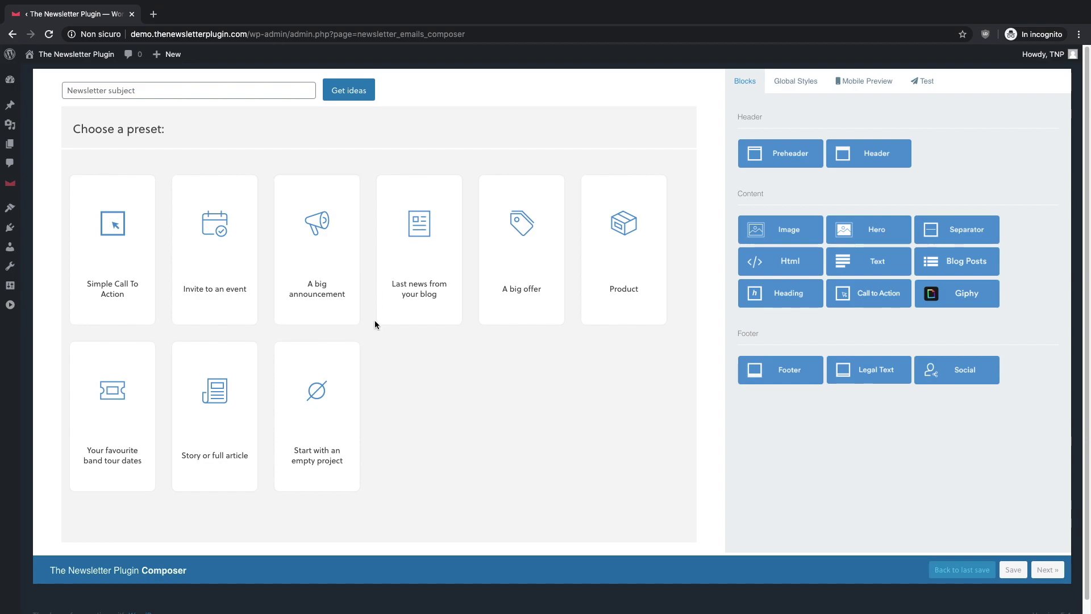
left_click(345, 382)
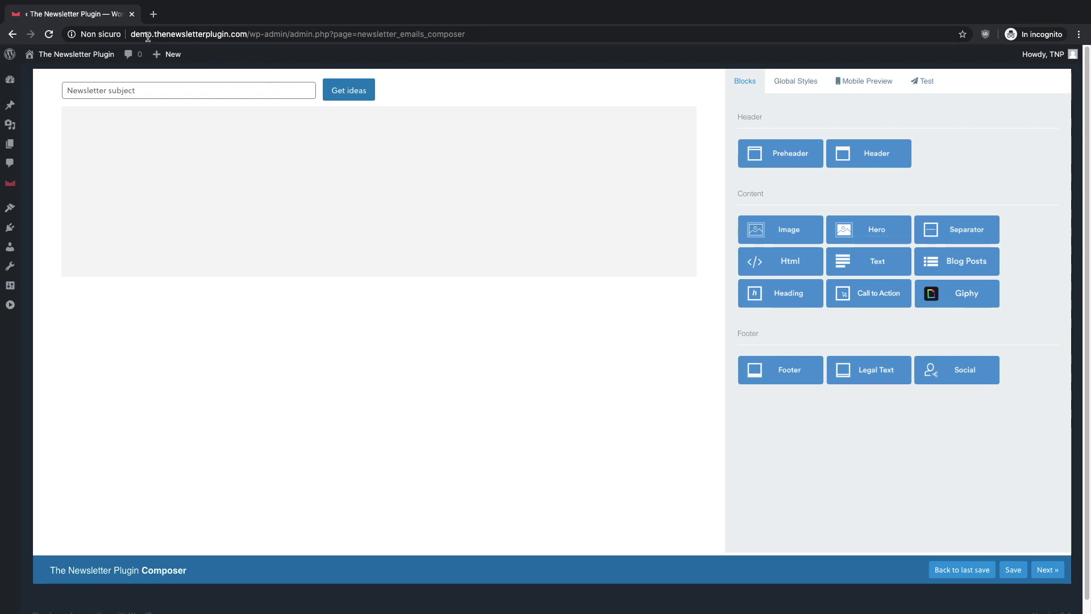
left_click(104, 92)
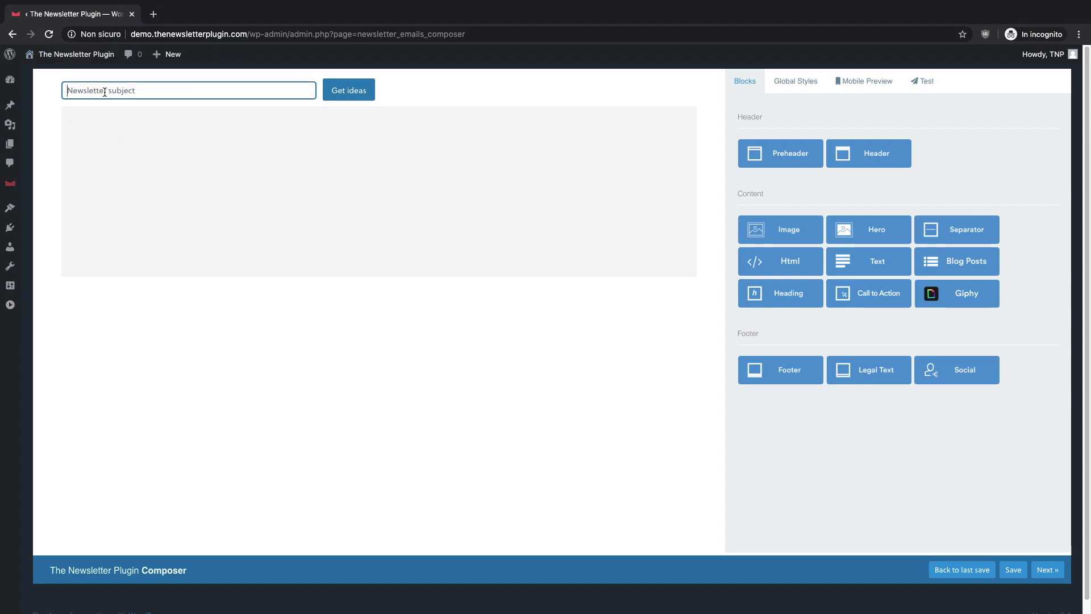
- Enter the subject 'Big things are happening here, check them out!' and drop a Header block at the top
type("Big things are")
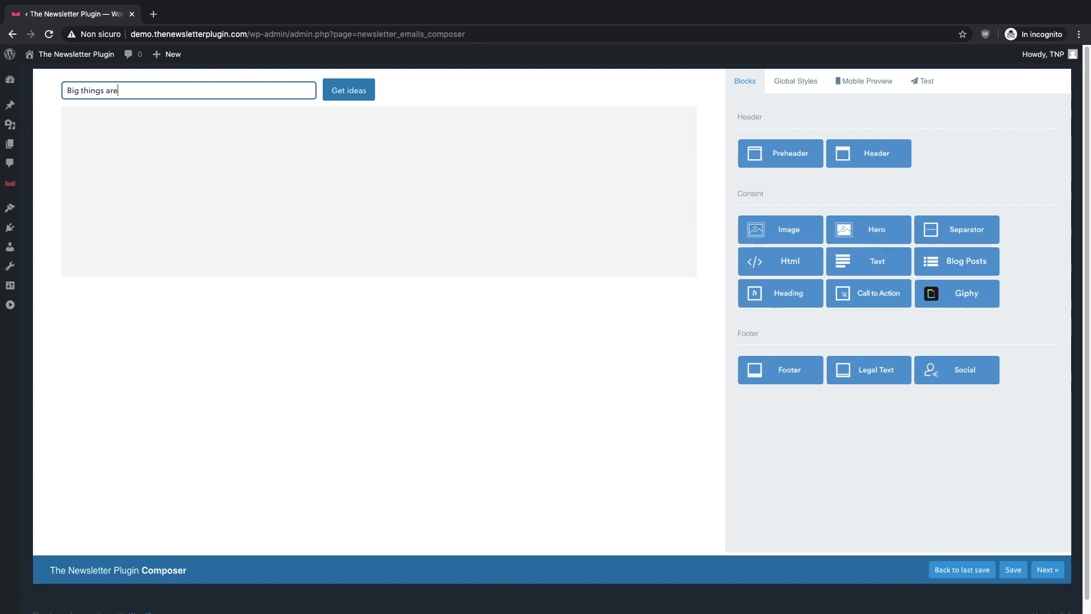
type(" happening here, check them out!")
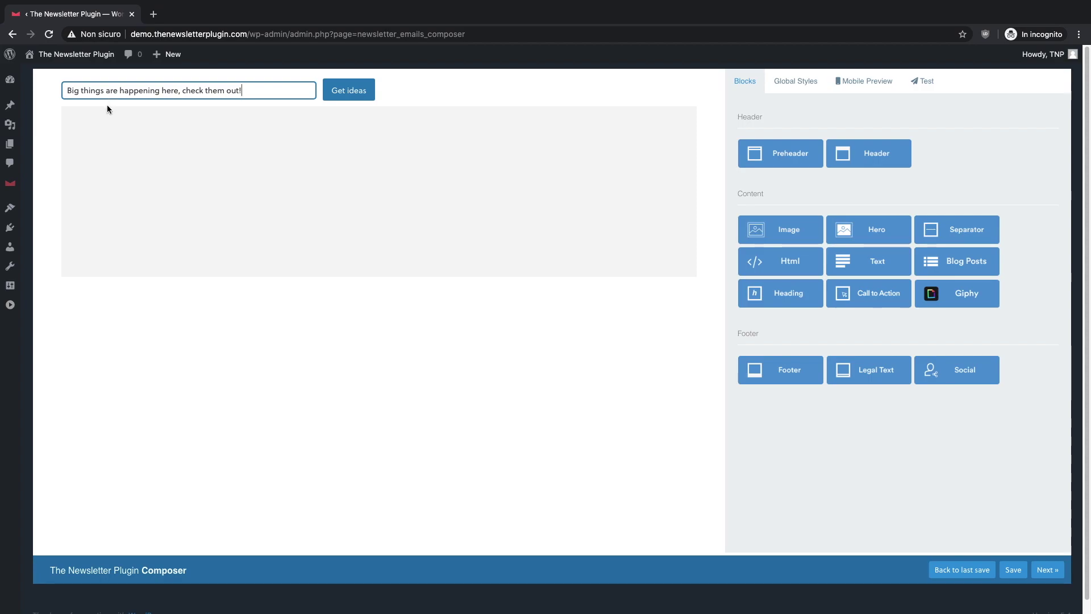
left_click(792, 118)
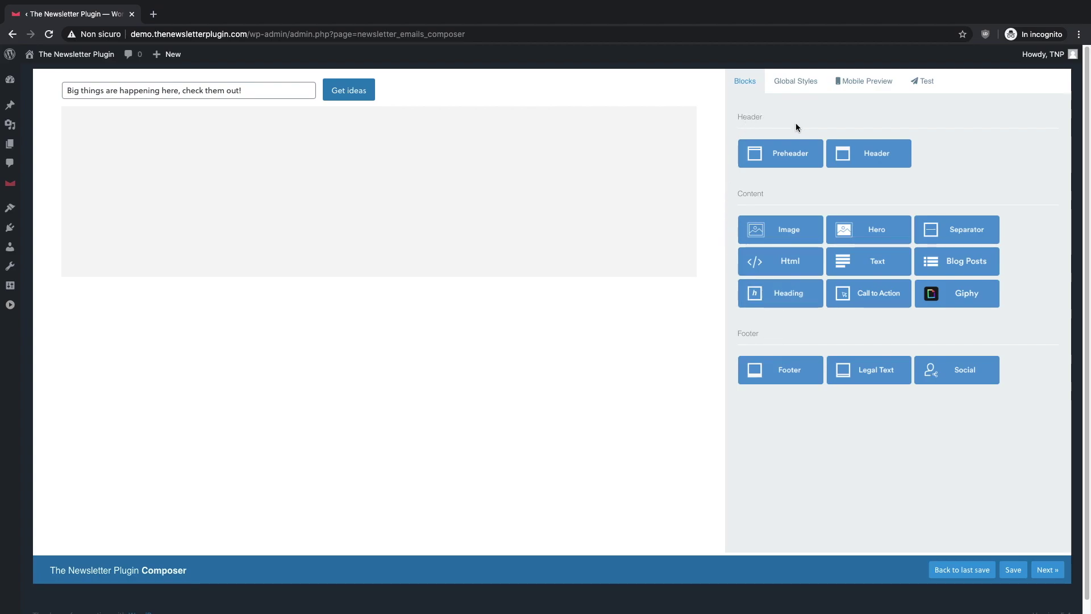
left_click_drag(877, 147, 347, 119)
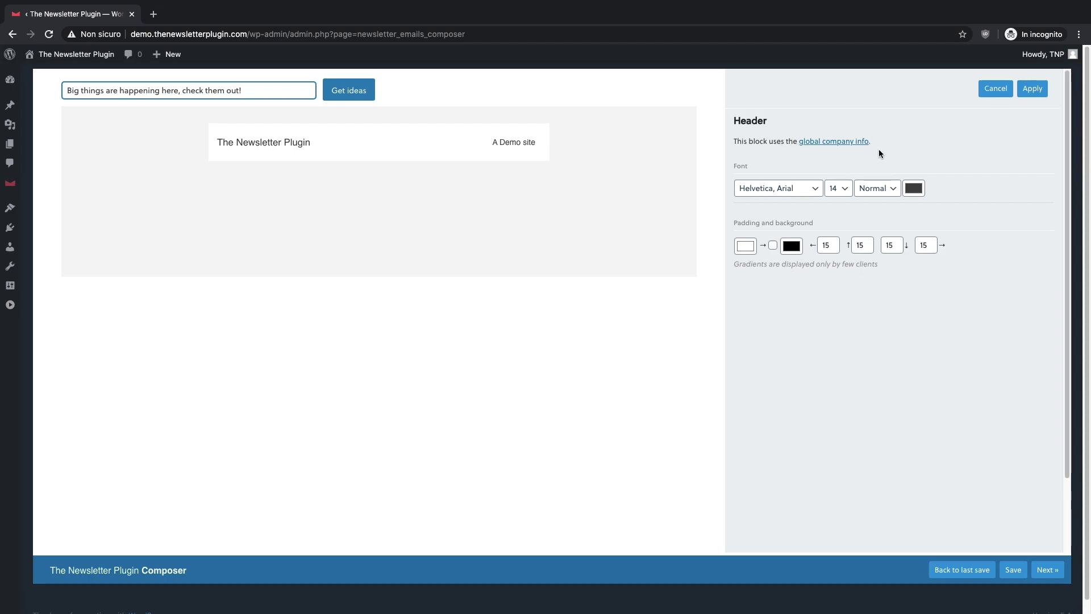
- Apply the Header block settings and place a Heading block below the header
left_click(1029, 90)
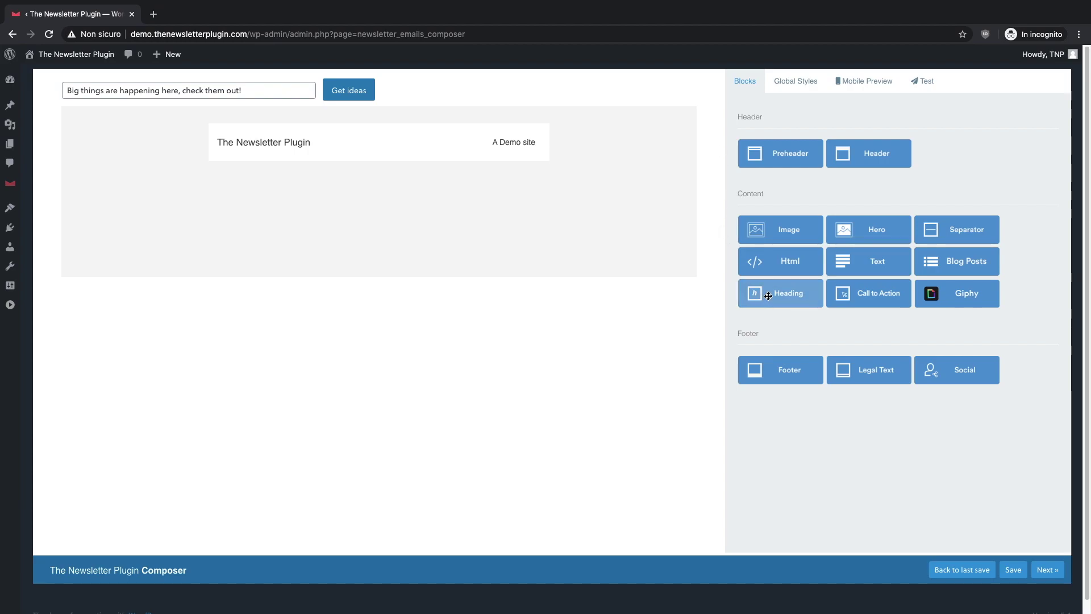
left_click_drag(767, 293, 390, 172)
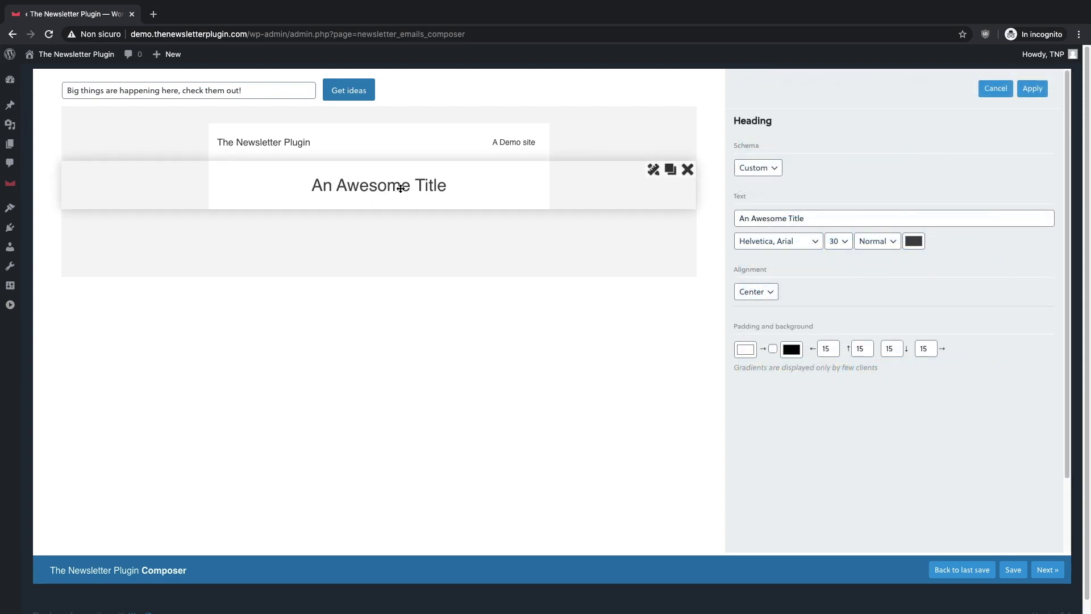
- Replace the heading's 'An Awesome Title' text with 'check our latest news!' and apply it
left_click(823, 218)
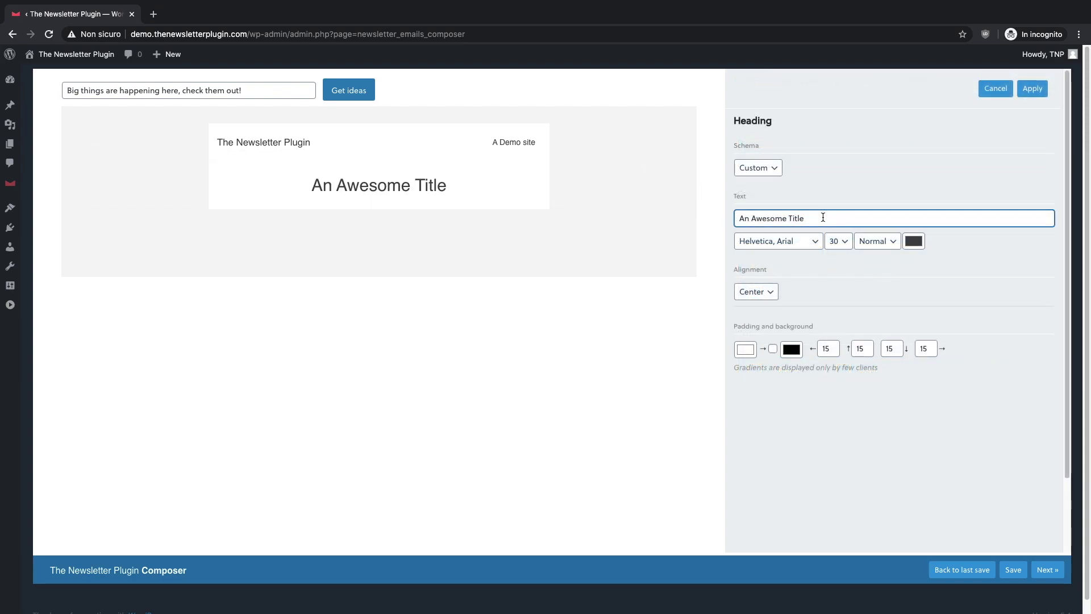
key("BackSpace")
key("BackSpace")
key("BackSpace")
key("BackSpace")
key("BackSpace")
key("BackSpace")
key("BackSpace")
key("BackSpace")
key("BackSpace")
key("BackSpace")
key("BackSpace")
key("BackSpace")
key("BackSpace")
key("BackSpace")
key("BackSpace")
key("BackSpace")
type("check our la")
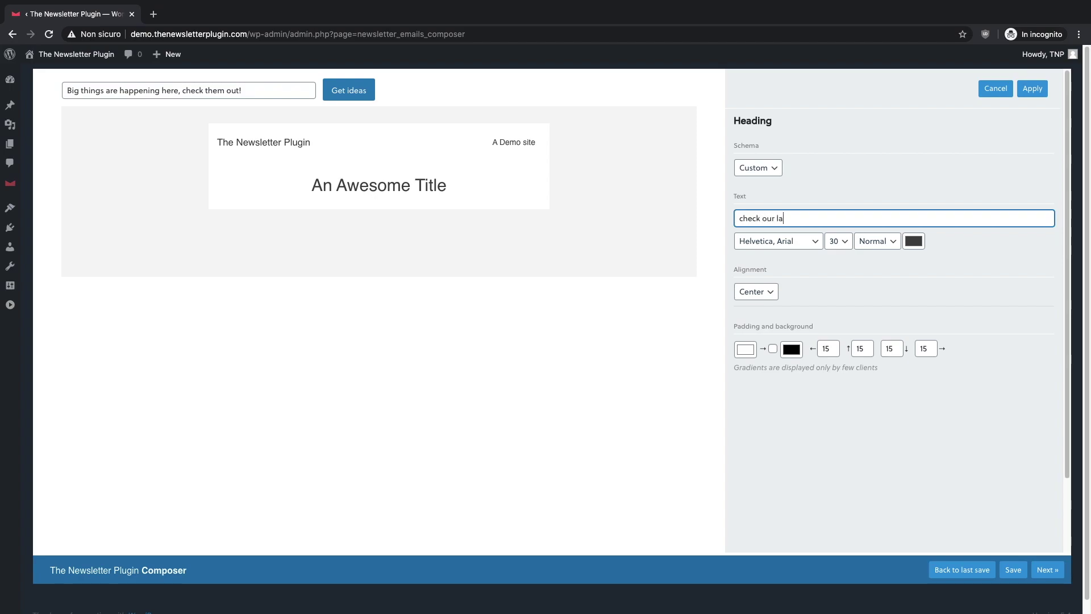
type("test news!")
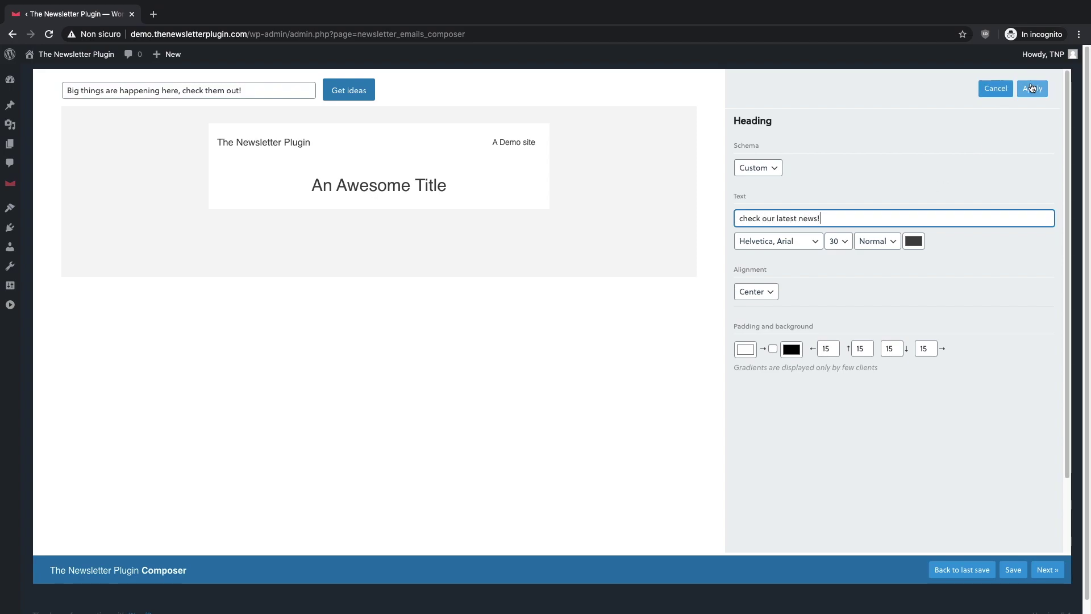
left_click(1032, 88)
- Add a latest blog posts block below the heading, set to two columns with featured images shown
left_click_drag(995, 246, 509, 234)
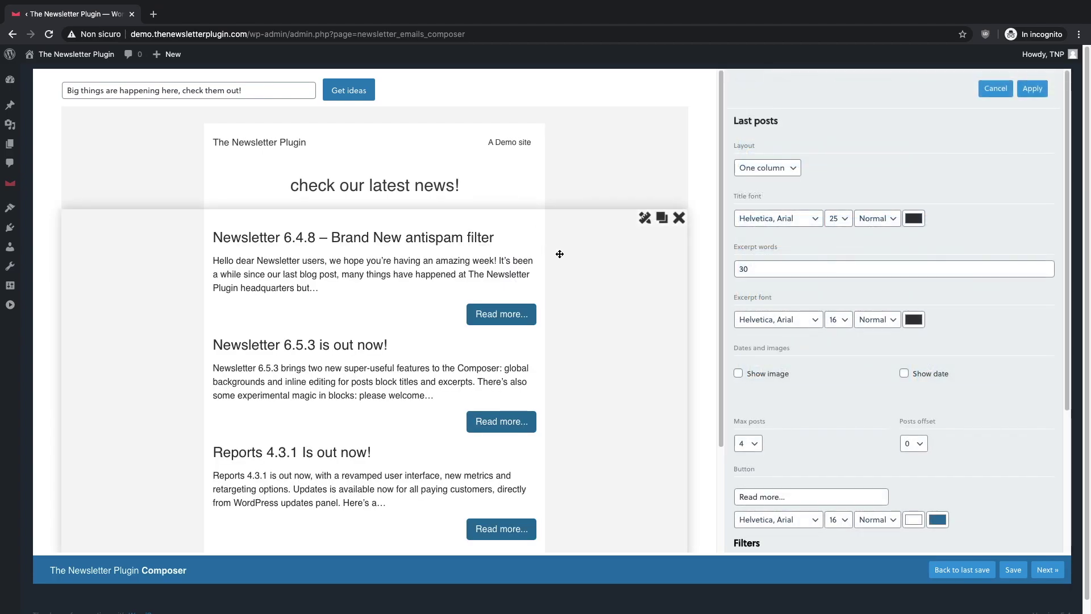
scroll(560, 260, "down", 1)
scroll(561, 260, "down", 2)
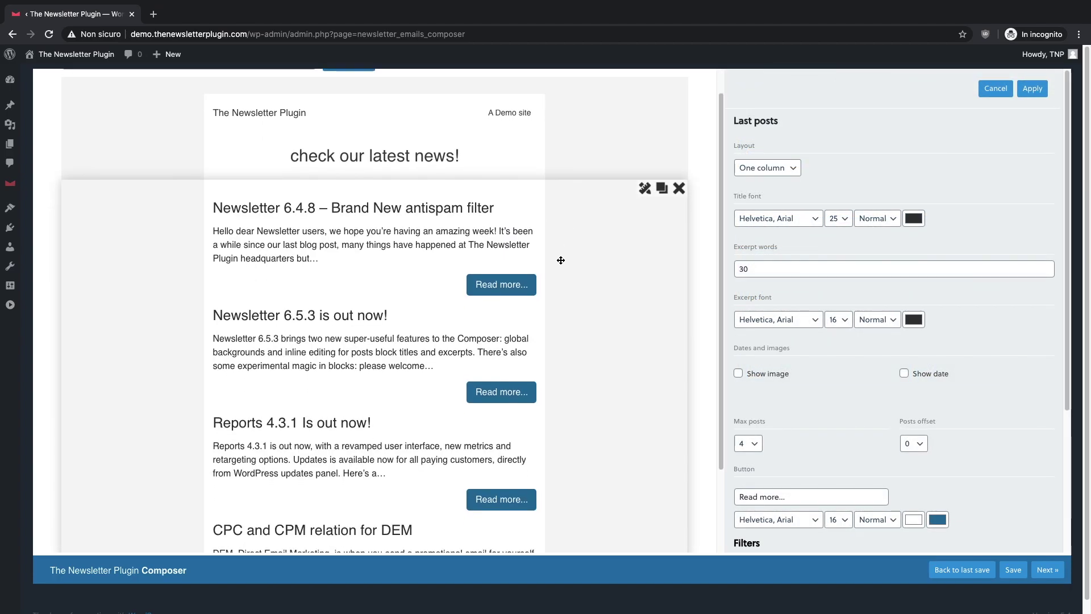
left_click(788, 168)
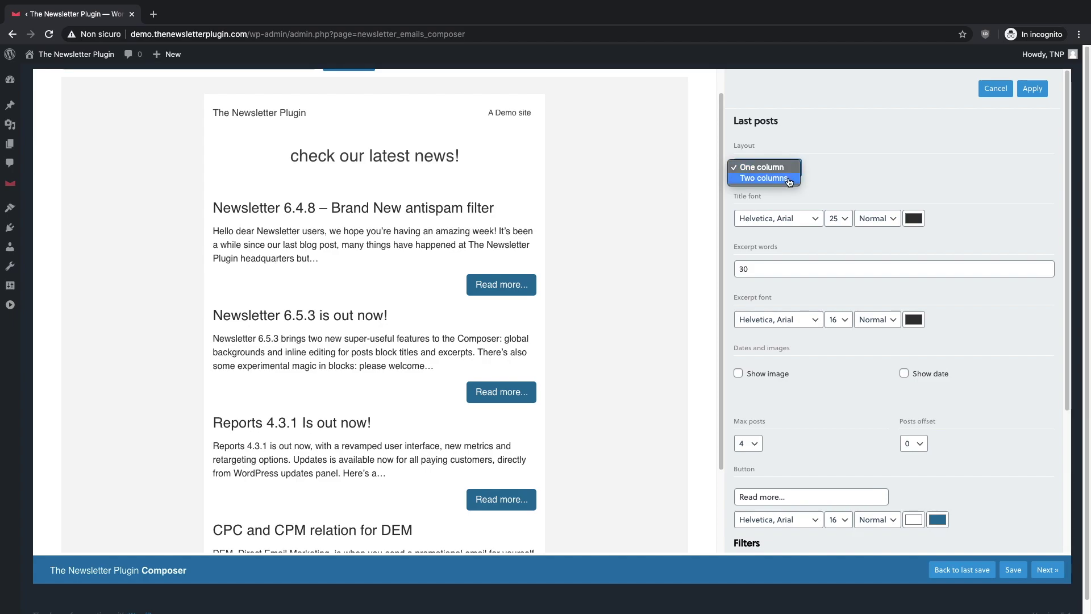
left_click(788, 179)
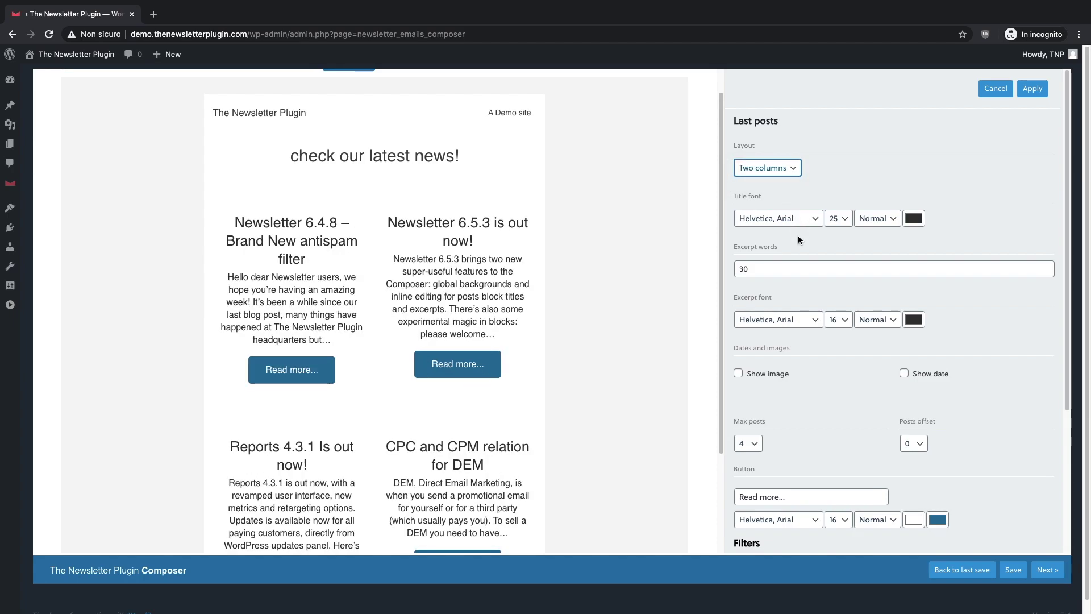
scroll(797, 235, "down", 3)
left_click(736, 334)
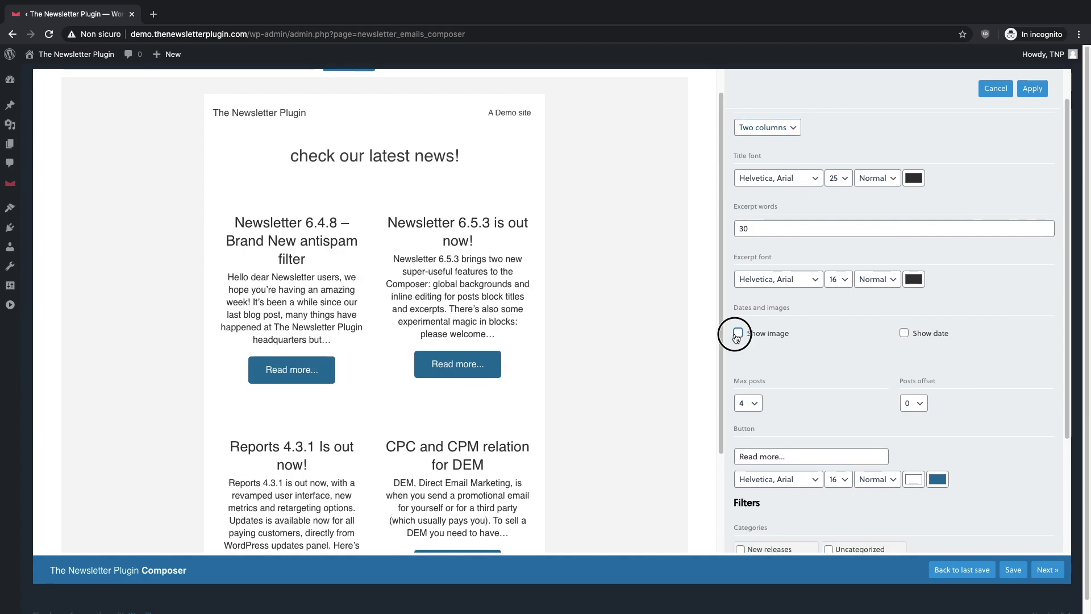
scroll(546, 275, "down", 5)
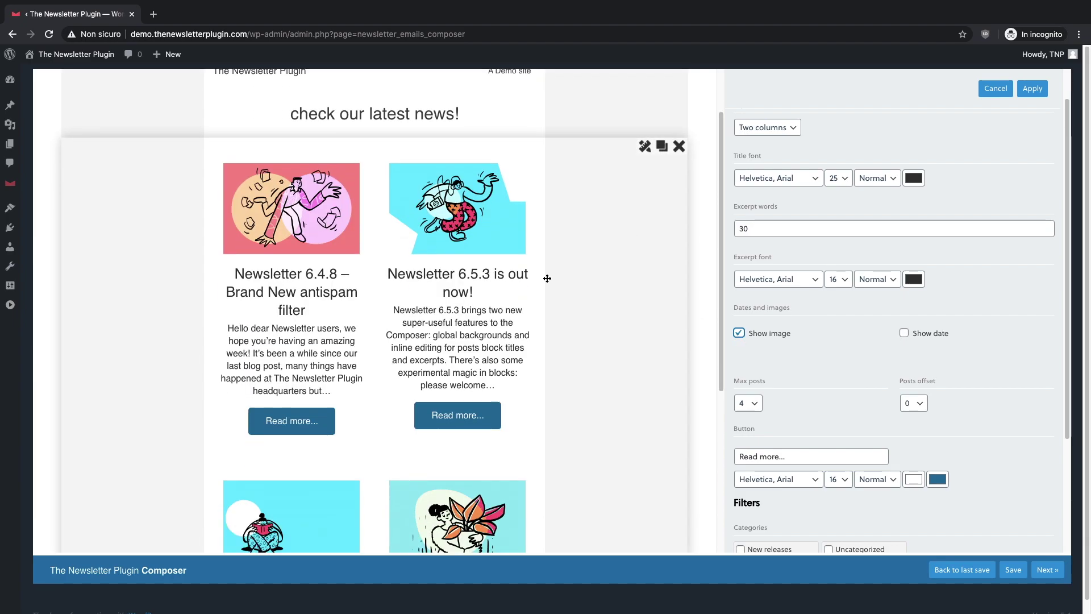
scroll(549, 272, "up", 3)
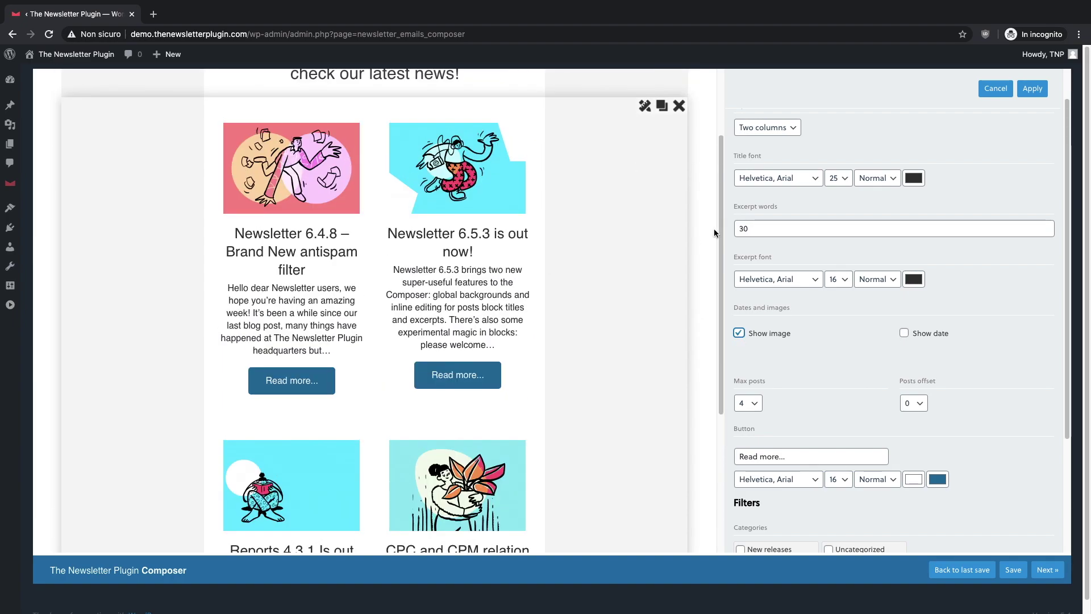
left_click(1033, 88)
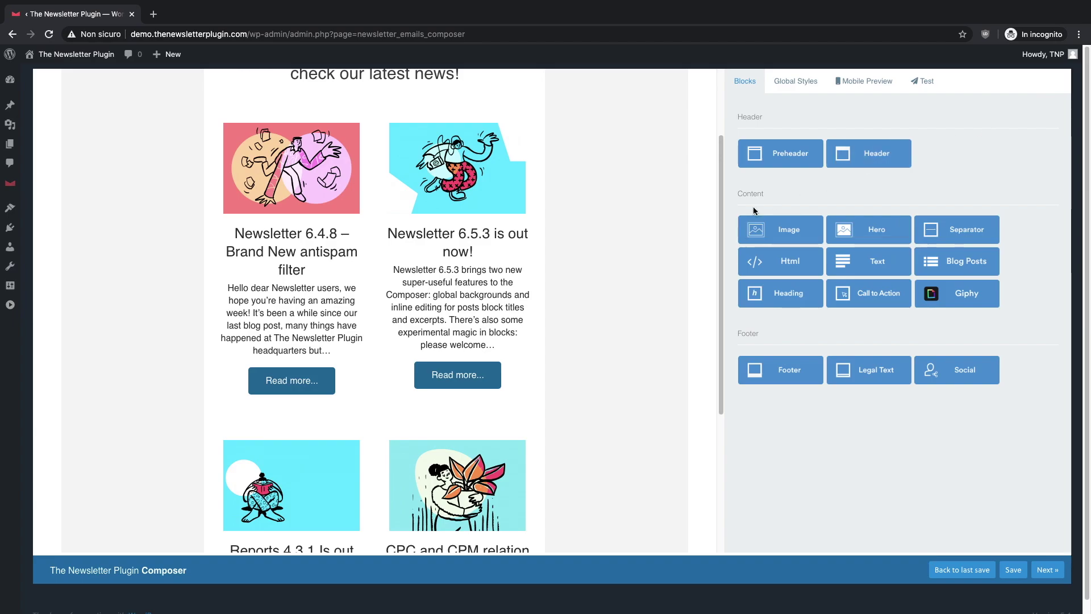
- Place a Footer block at the end of the newsletter
scroll(604, 267, "down", 3)
scroll(606, 267, "down", 3)
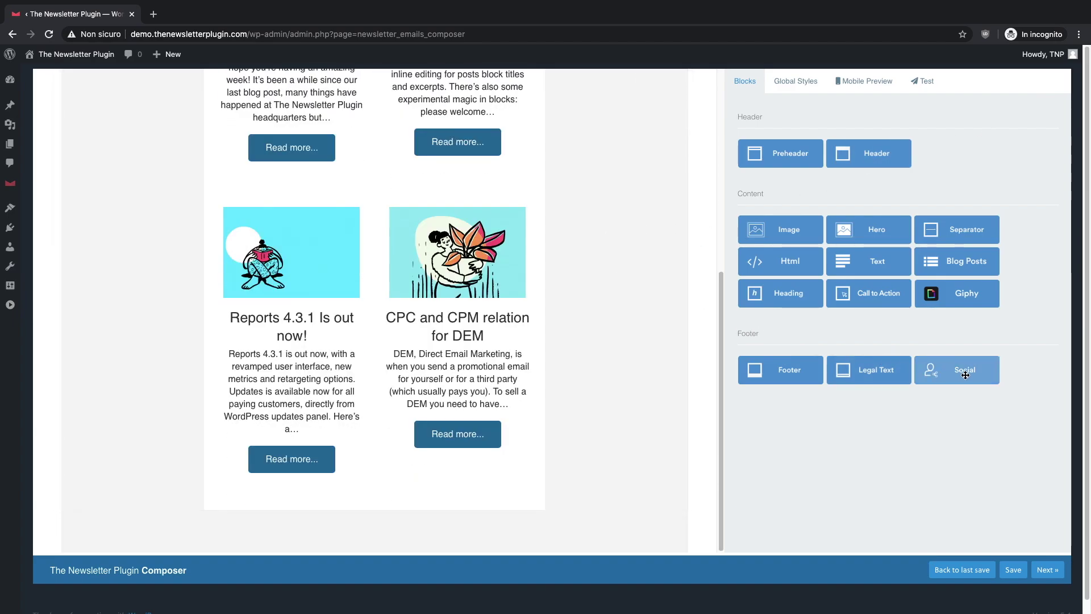
left_click_drag(800, 373, 414, 475)
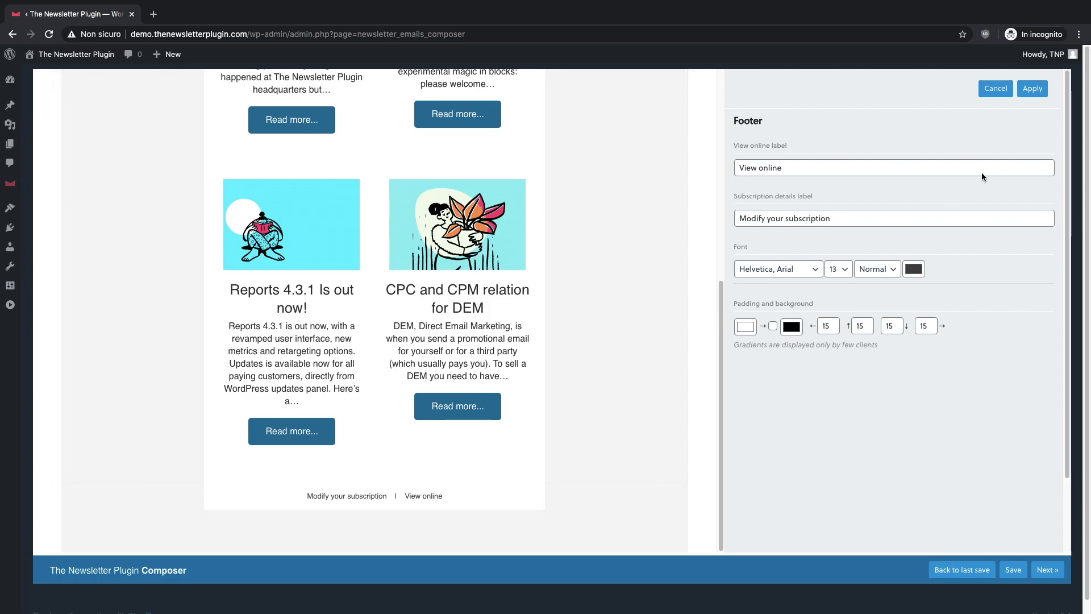
- Apply the footer, add a Facebook social-links block above it, and save the newsletter
left_click(1027, 89)
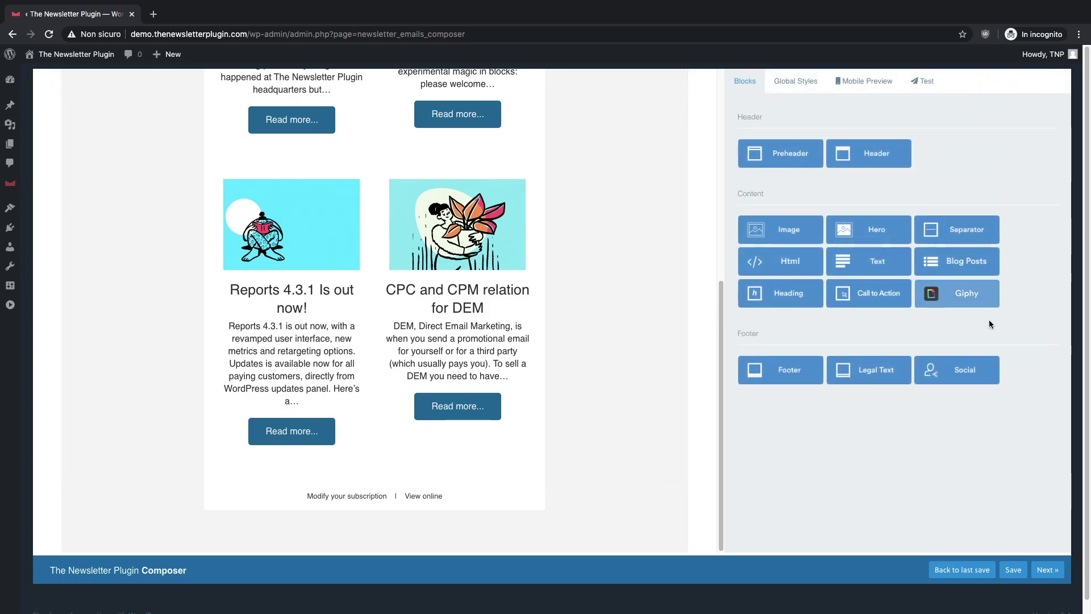
left_click_drag(971, 371, 373, 500)
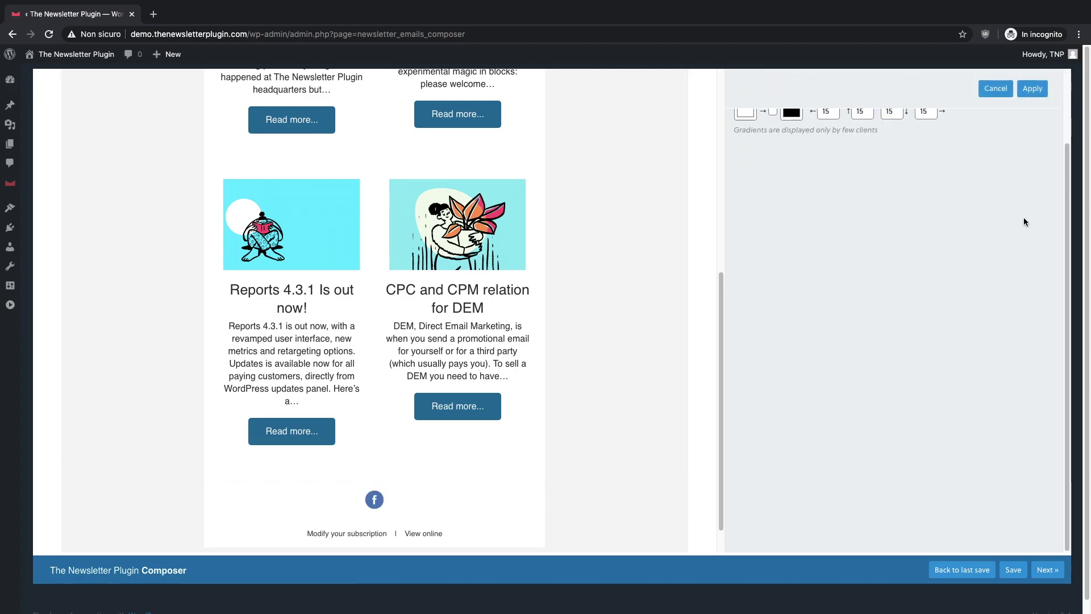
left_click(1027, 85)
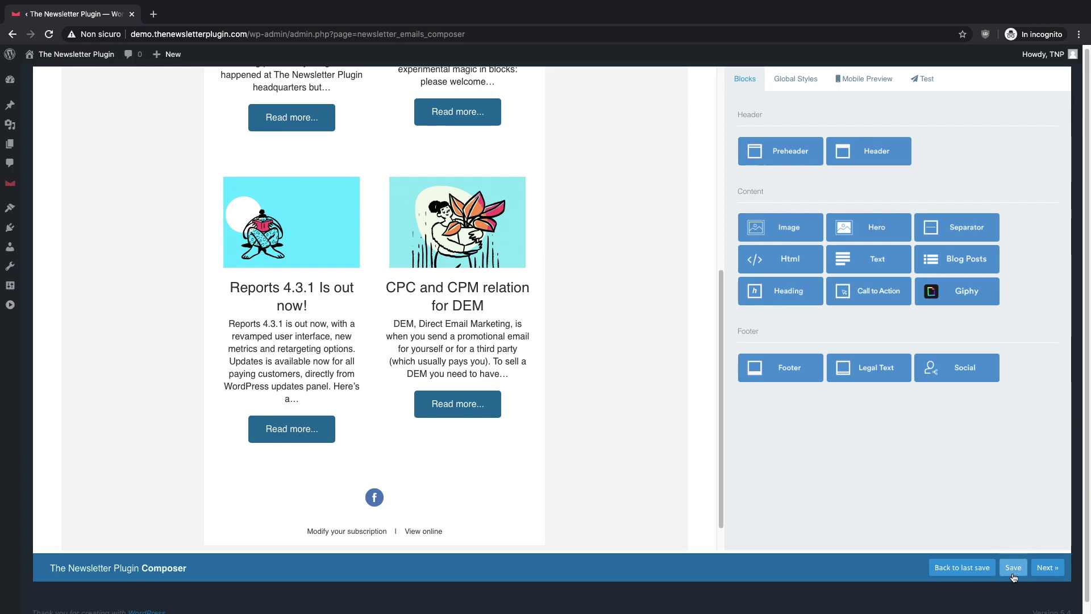
left_click(1013, 568)
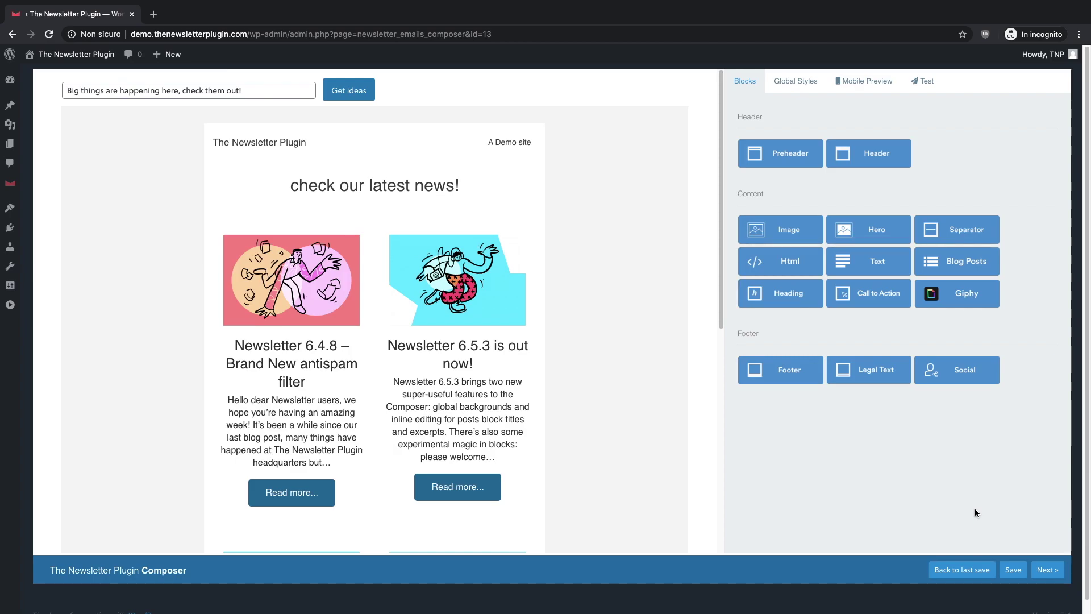
- Review the newsletter in the Mobile Preview, scrolling through its content
left_click(866, 81)
scroll(864, 211, "down", 4)
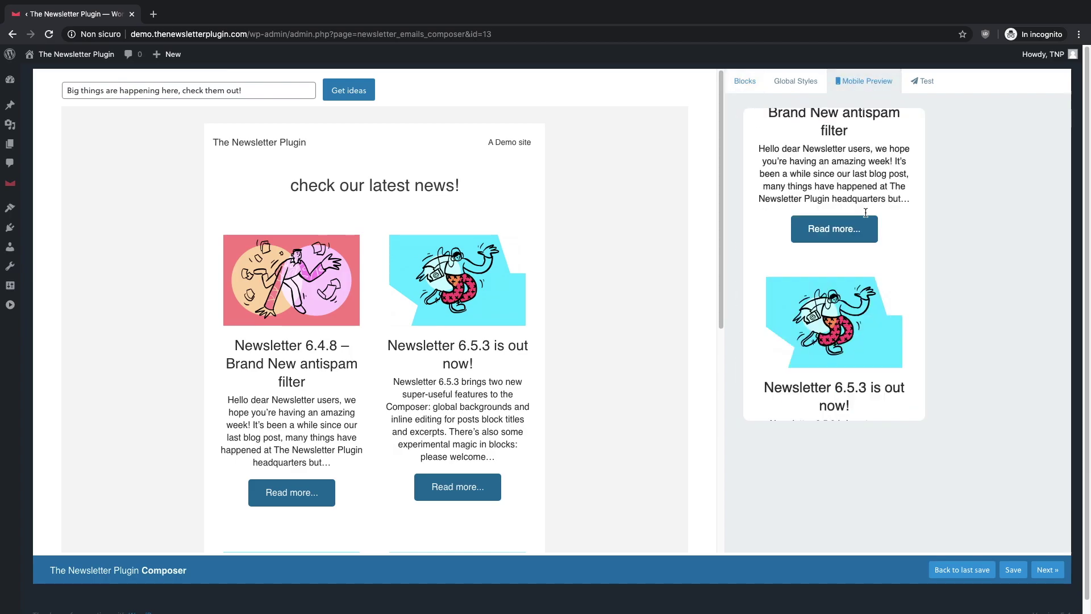
scroll(865, 212, "down", 4)
scroll(904, 128, "up", 10)
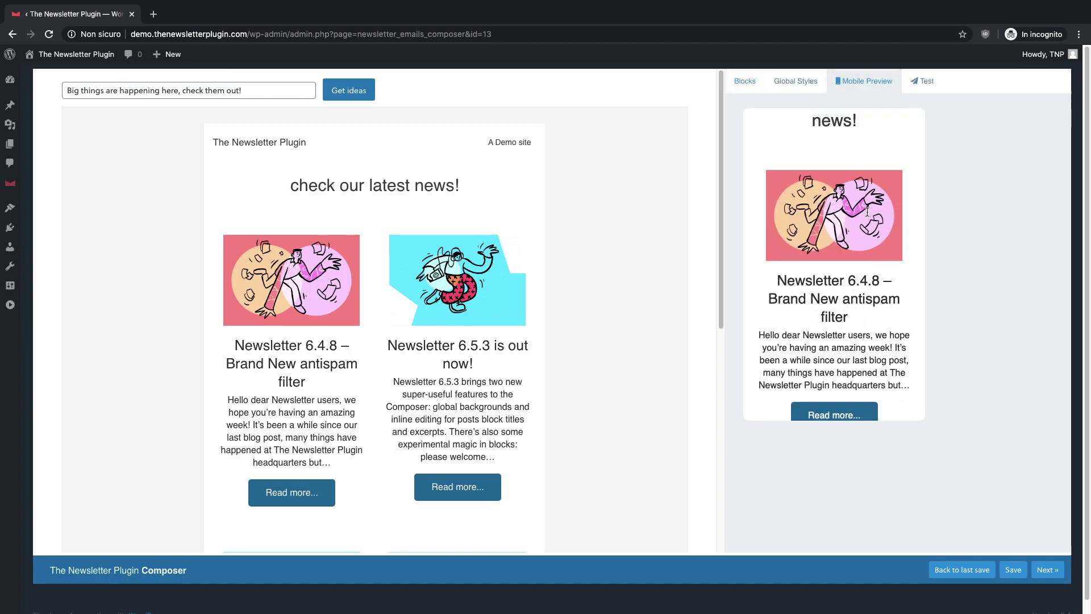
- Send a test copy to the test subscribers, then proceed with Next »
left_click(922, 91)
left_click(772, 151)
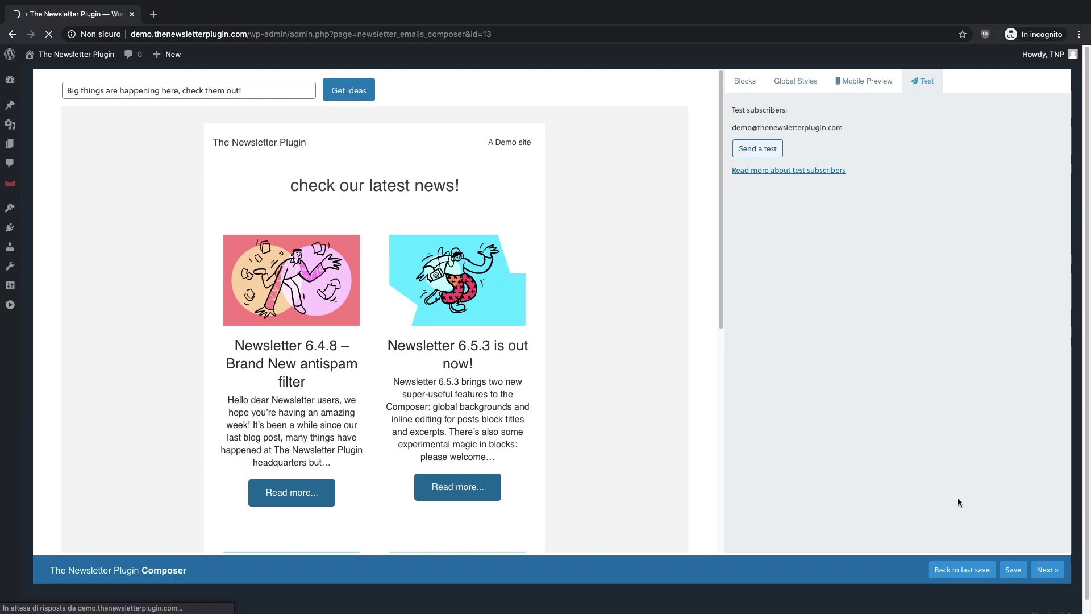
left_click(1041, 568)
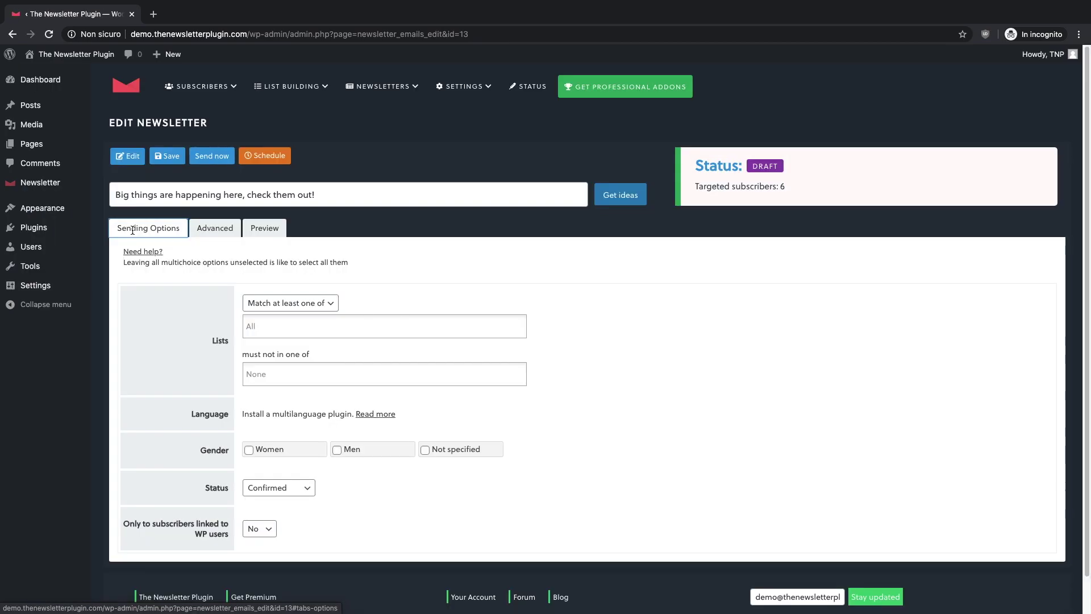
- In Sending Options, keep list matching set to at least one list
scroll(396, 267, "down", 1)
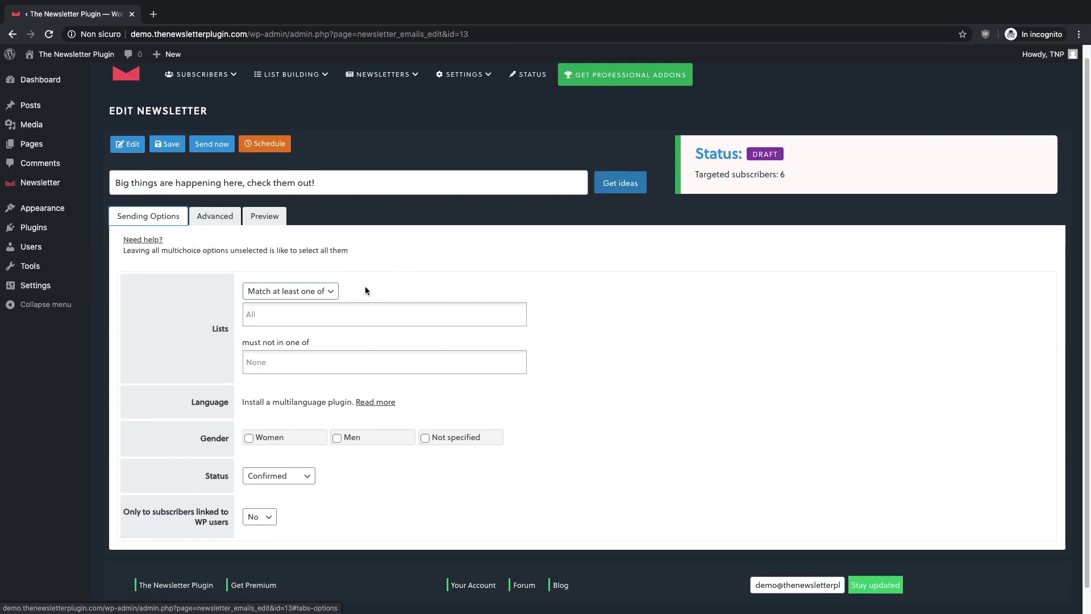
left_click(331, 299)
left_click(331, 294)
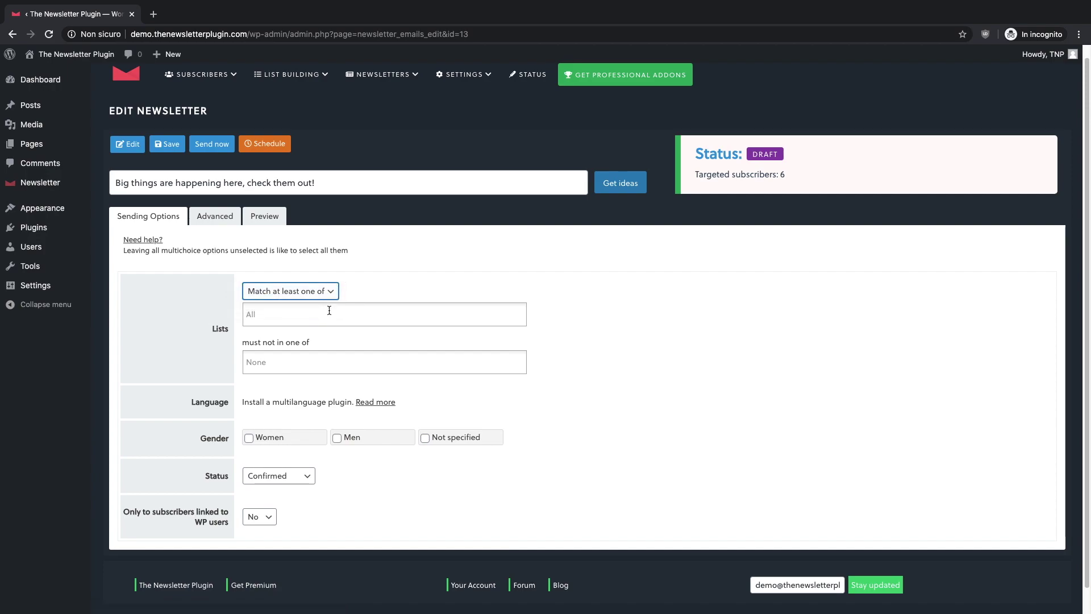
scroll(325, 333, "down", 2)
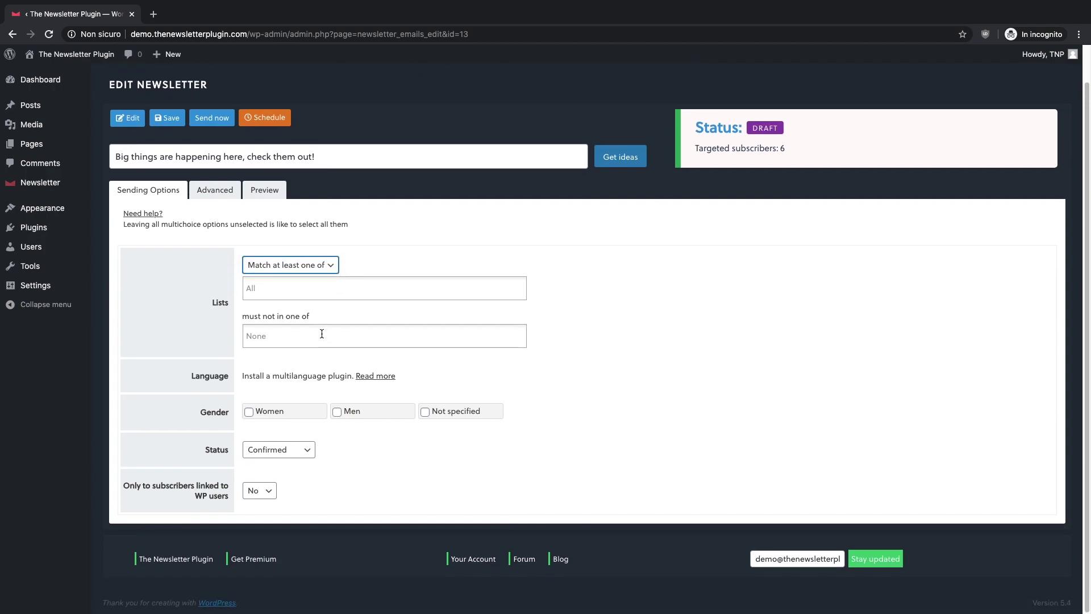
scroll(288, 274, "up", 2)
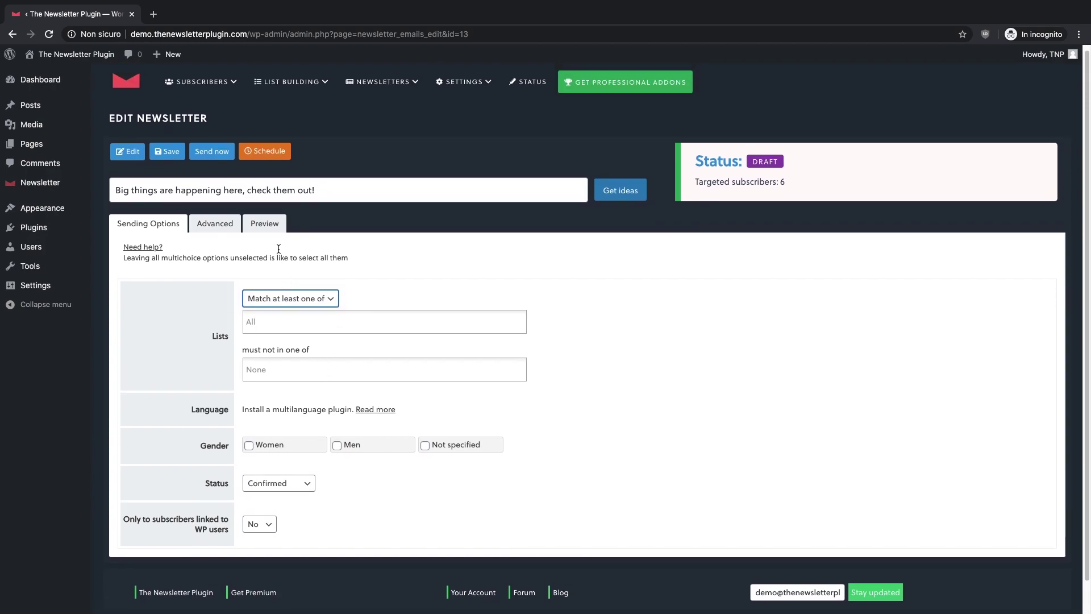
- Review the draft's desktop and mobile renderings in the Preview tab
left_click(279, 229)
scroll(505, 302, "down", 10)
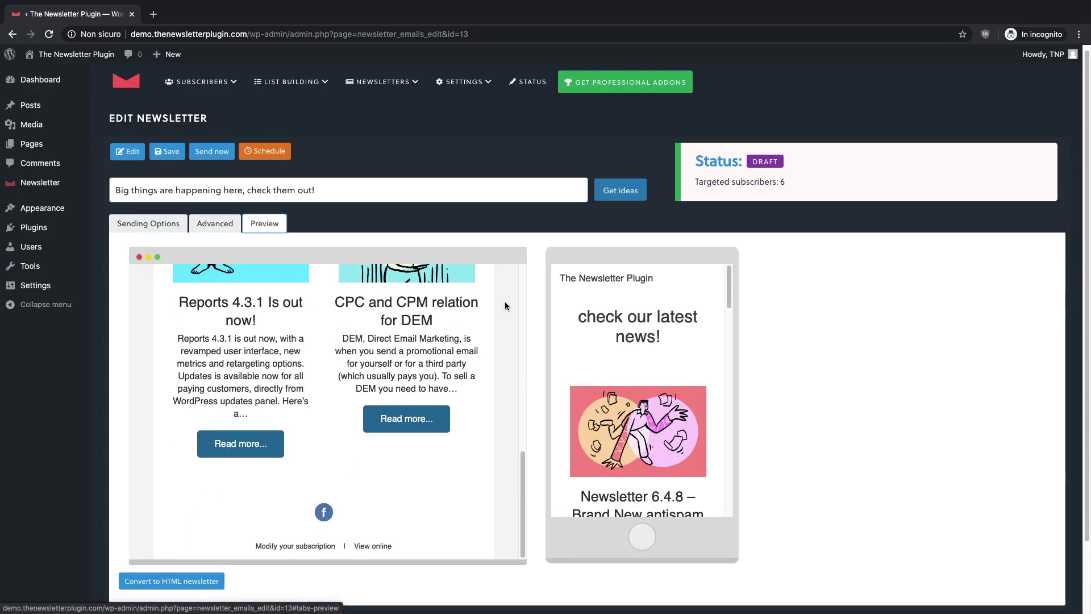
scroll(505, 302, "up", 10)
scroll(608, 327, "down", 8)
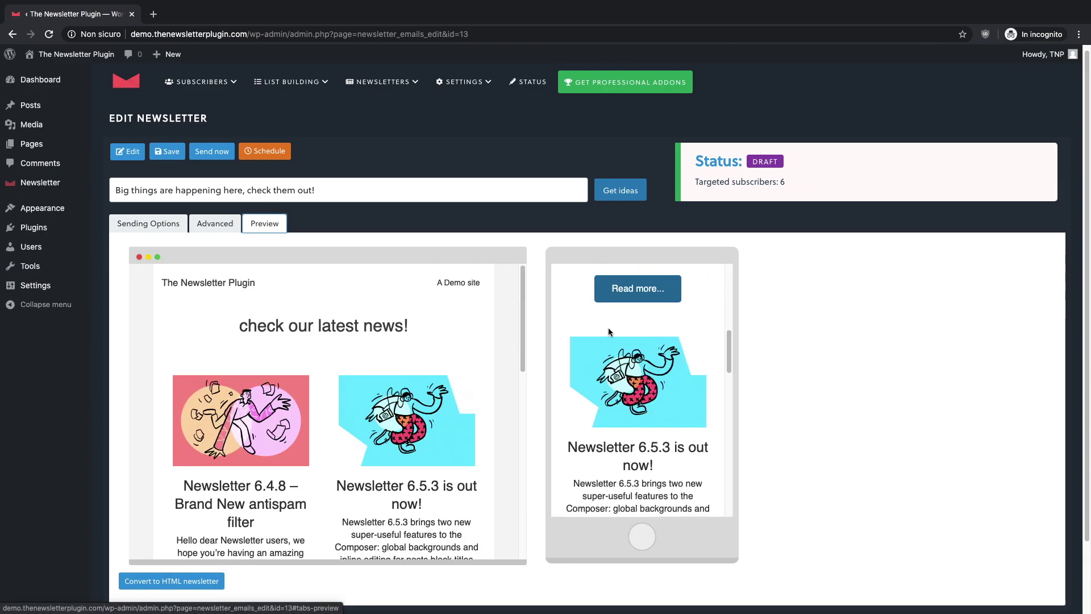
scroll(608, 327, "up", 5)
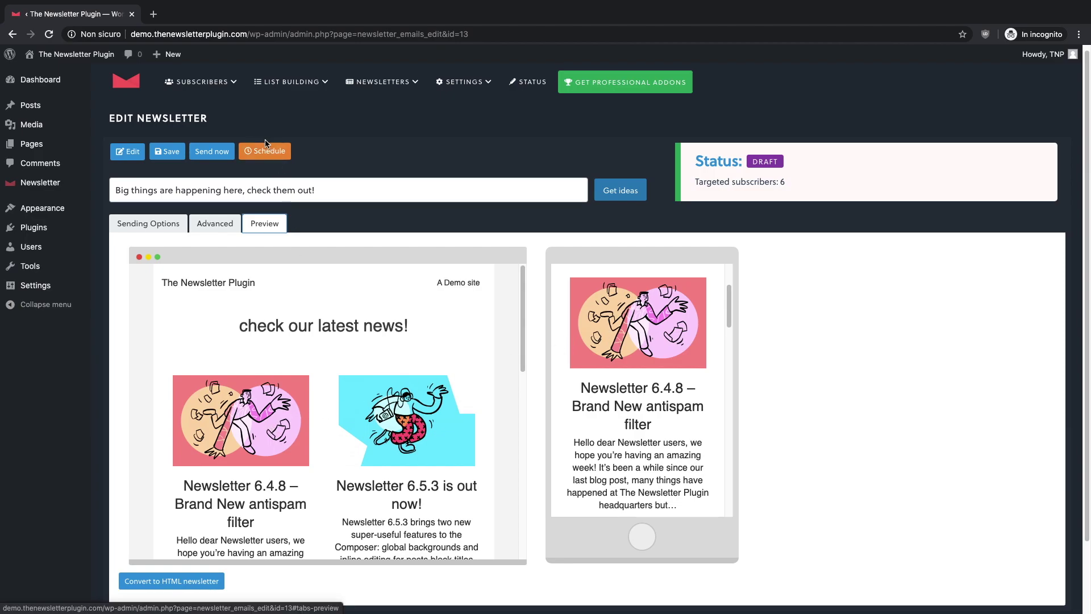
- Send the newsletter now, confirm with OK, and return to the Newsletter Dashboard
left_click(216, 152)
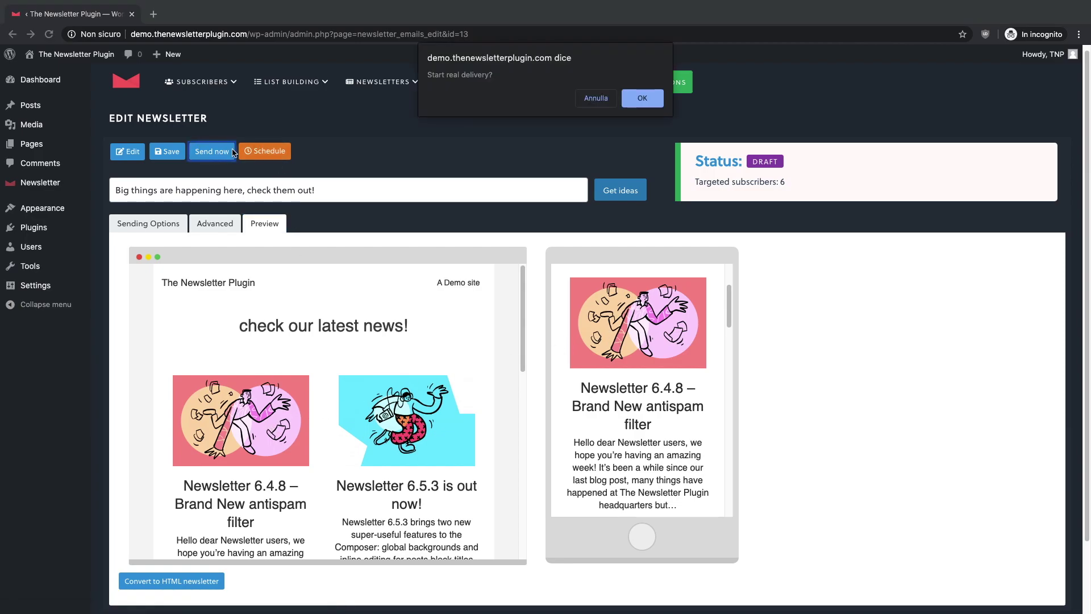
left_click(642, 99)
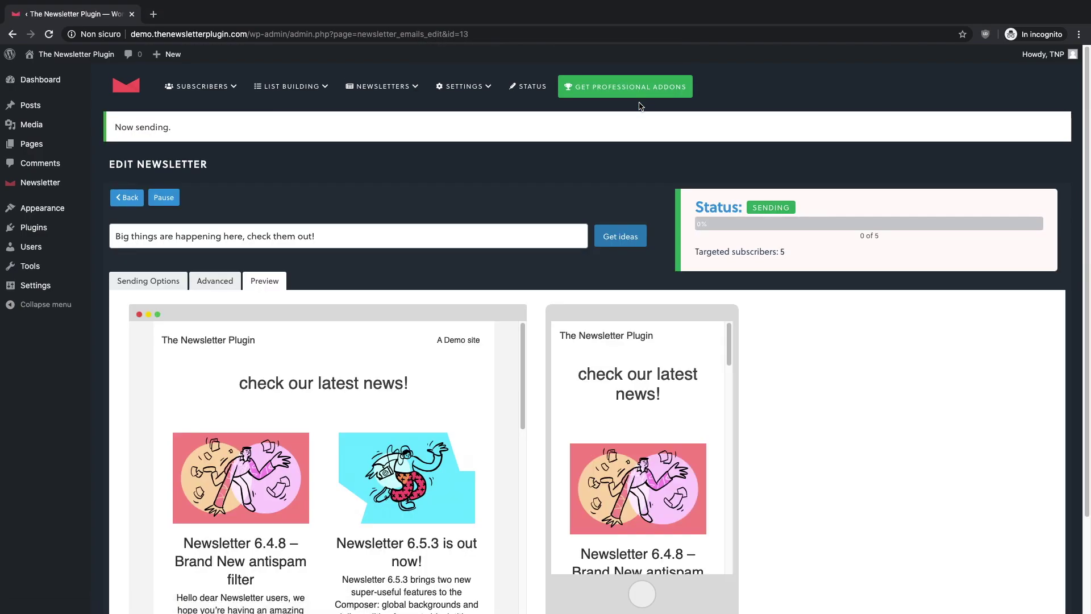
left_click(23, 186)
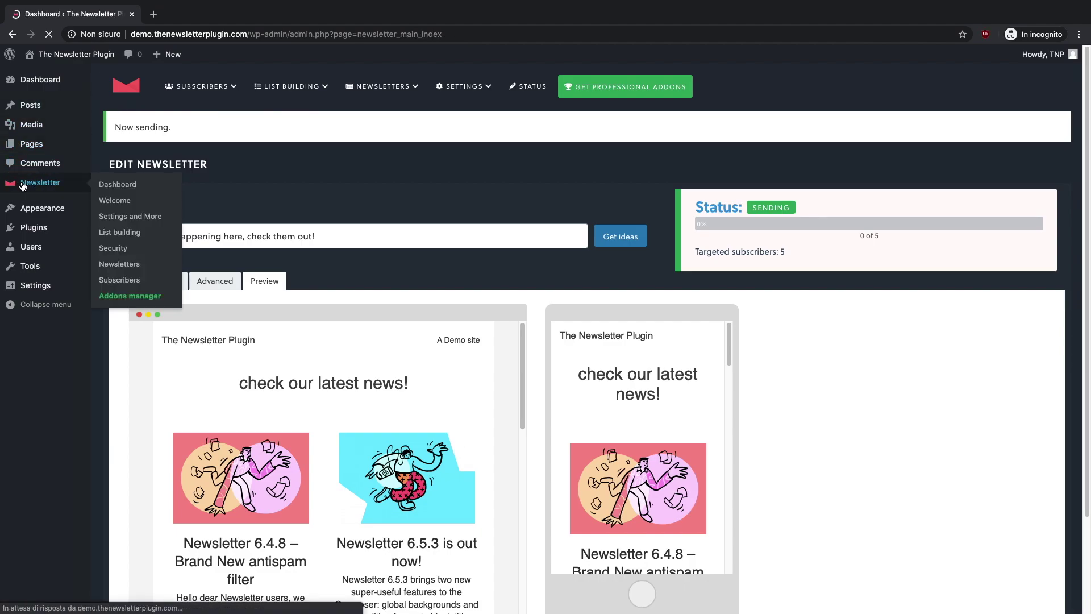